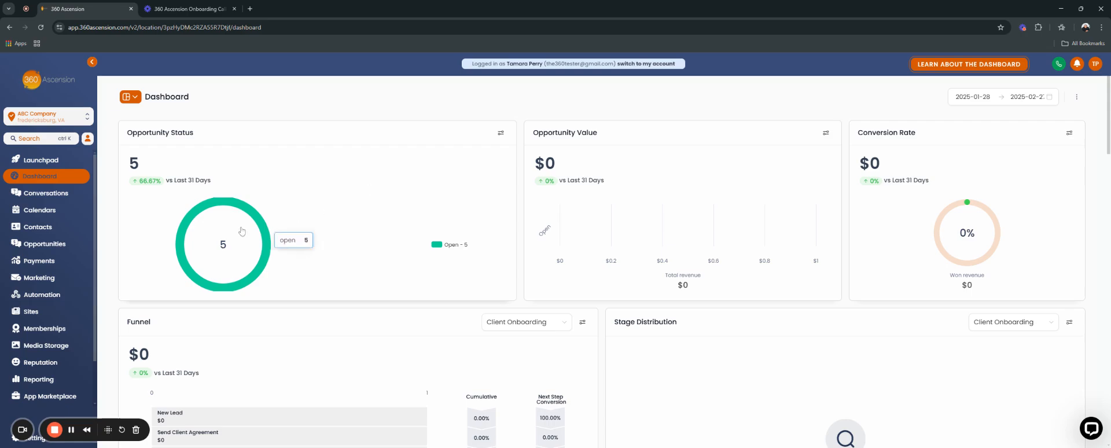
pyautogui.moveTo(80, 424); pyautogui.dragTo(116, 424)
pyautogui.moveTo(654, 388); pyautogui.dragTo(957, 415)
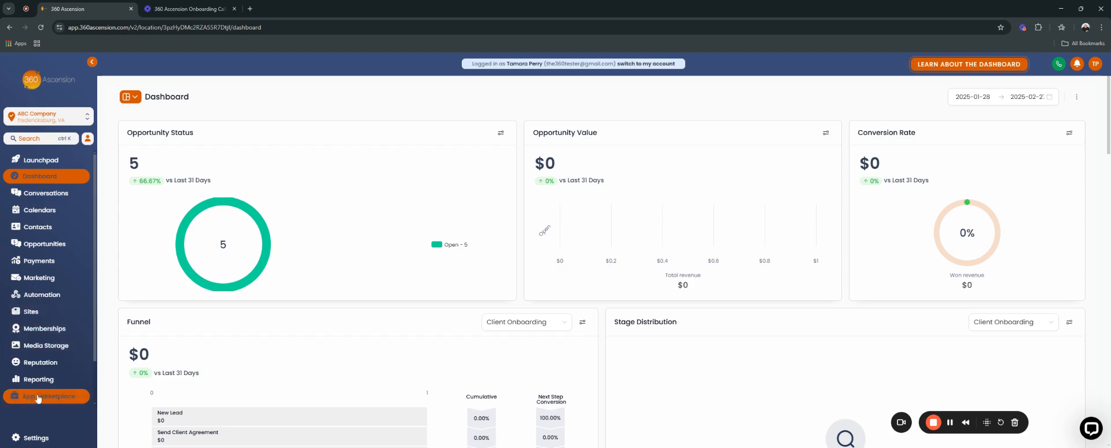
# Step: Open the configuration of the default phone number in the account's phone number settings
pyautogui.click(42, 439)
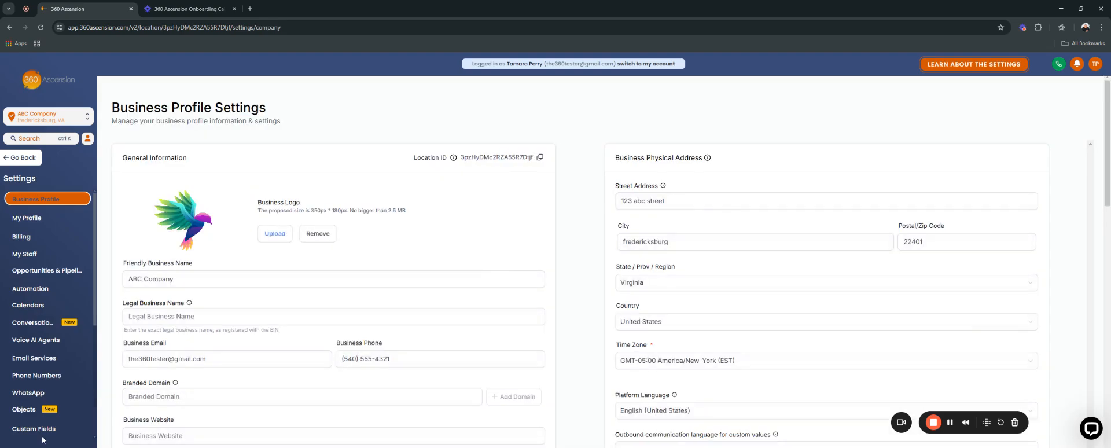
pyautogui.click(40, 375)
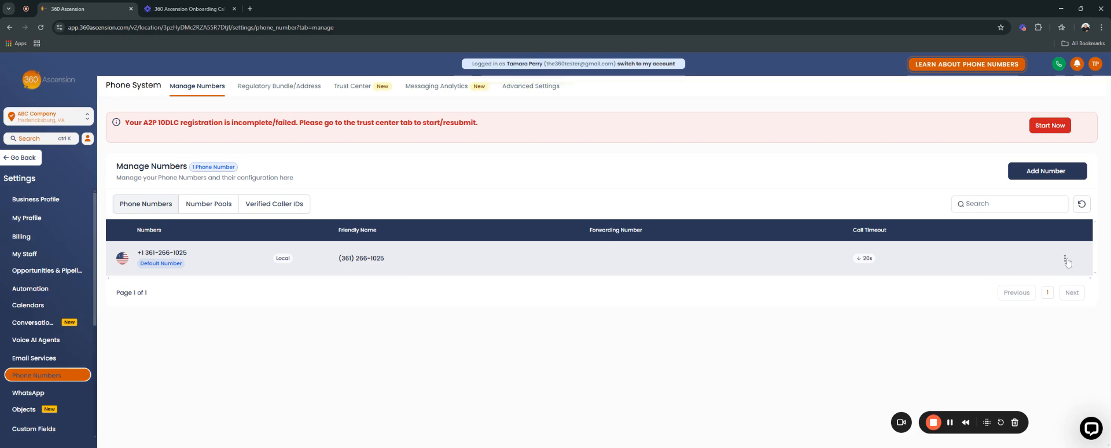
pyautogui.click(1065, 260)
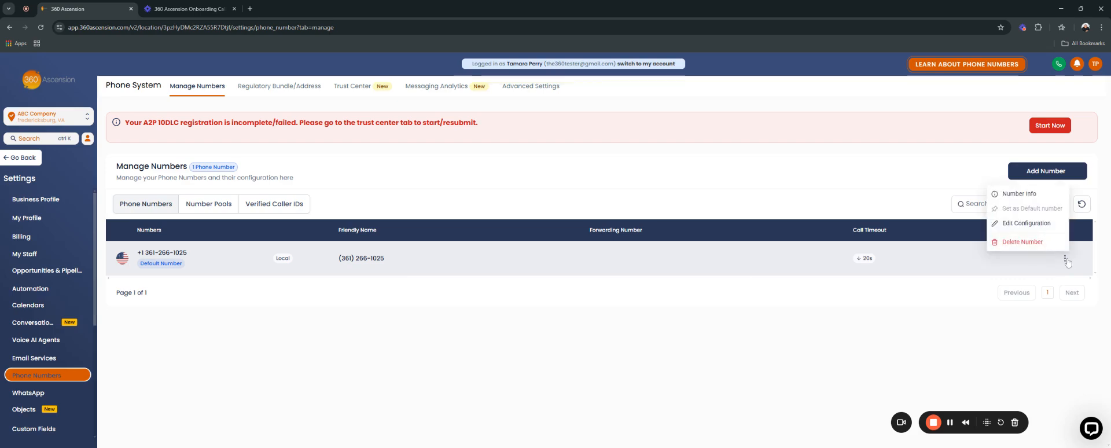
pyautogui.click(1027, 224)
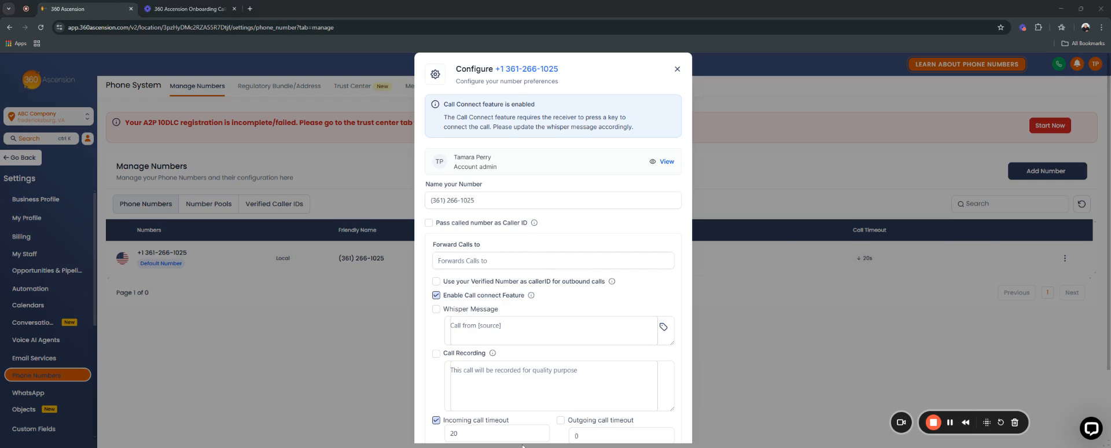
# Step: Enable ringing incoming calls to selected users, add both listed staff members, and save the number's configuration
pyautogui.scroll(-2, 521, 336)
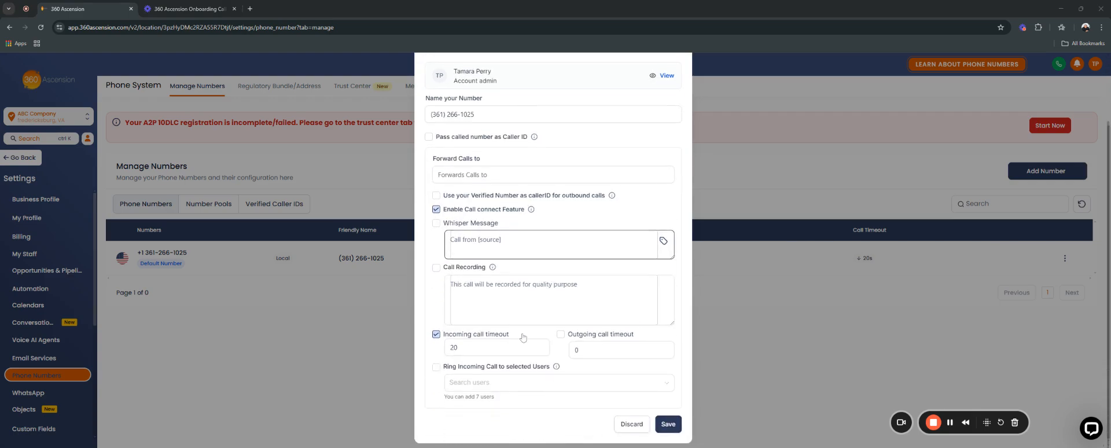
pyautogui.click(504, 347)
pyautogui.click(449, 387)
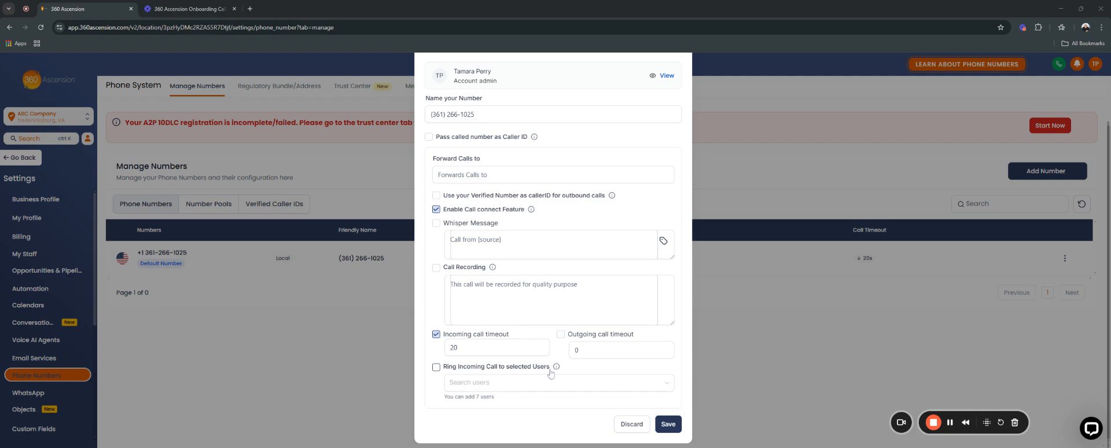
pyautogui.click(436, 368)
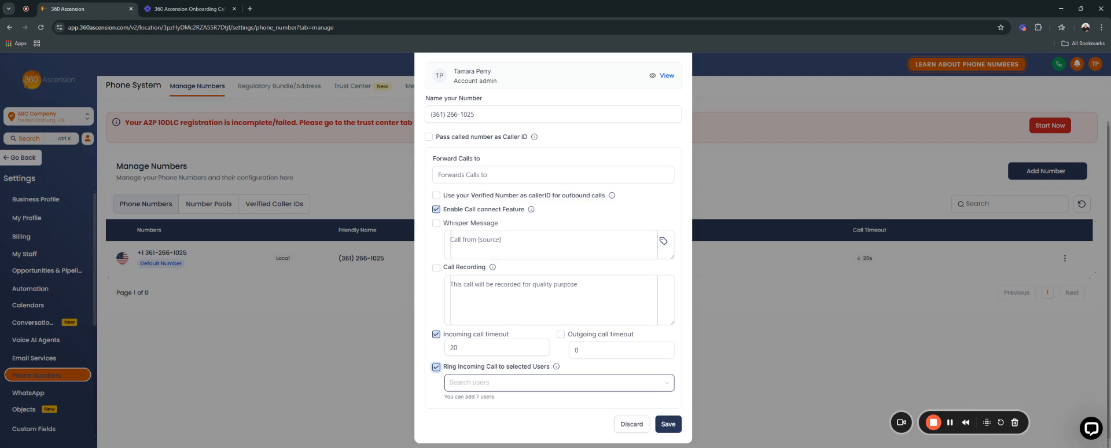
pyautogui.click(472, 384)
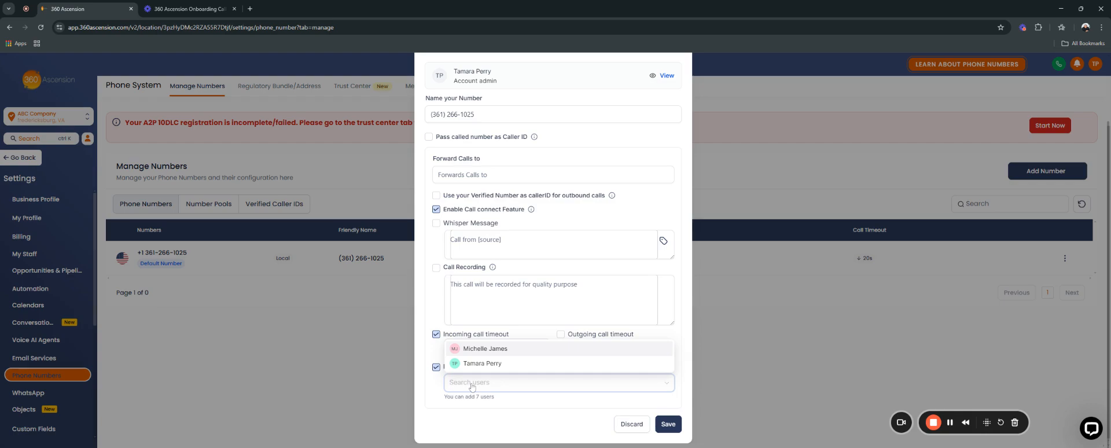
pyautogui.click(472, 365)
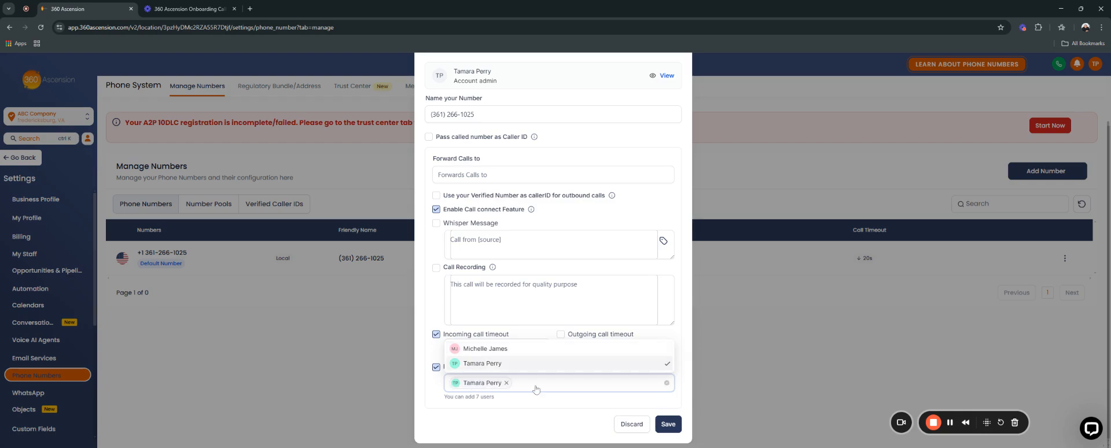
pyautogui.click(503, 349)
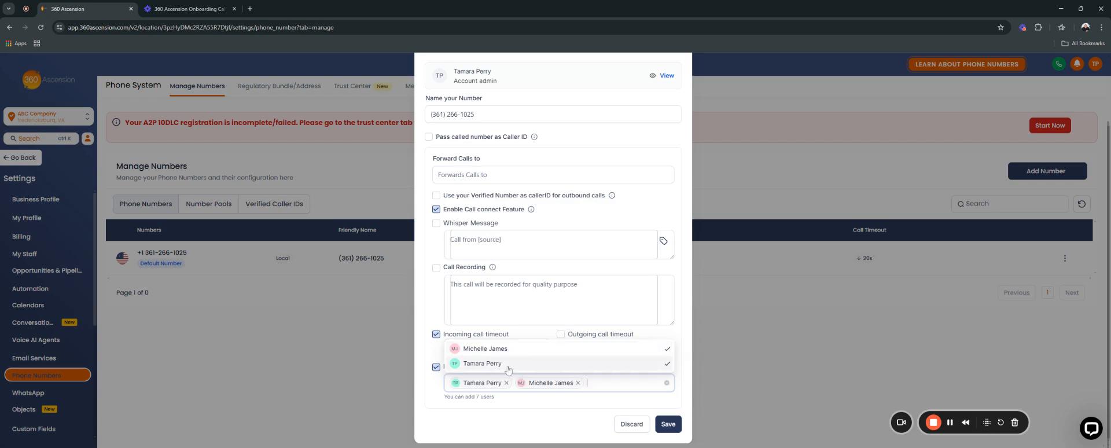
pyautogui.click(510, 416)
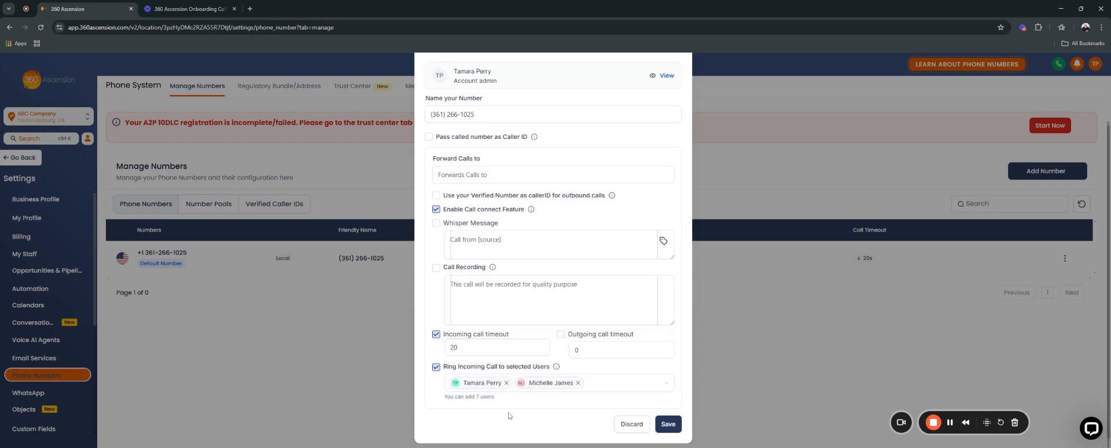
pyautogui.click(669, 425)
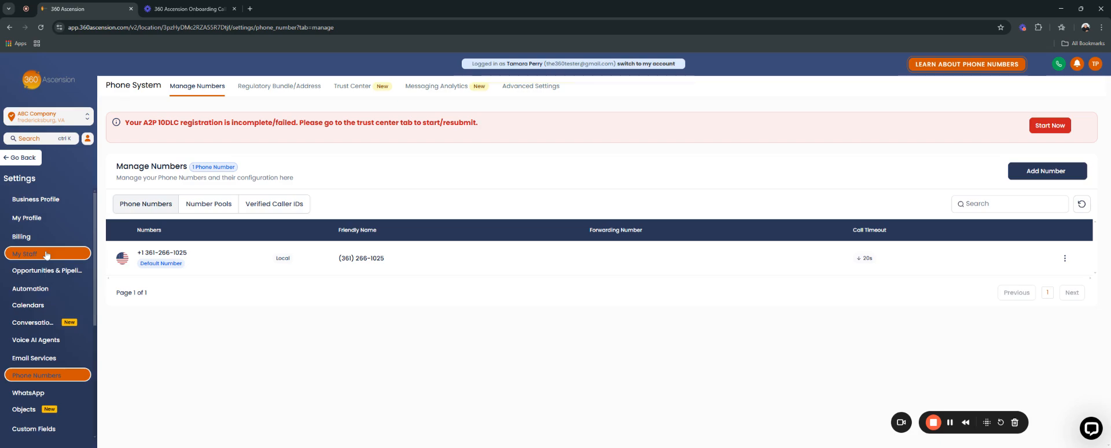
# Step: Open the second staff member's Call & Voicemail Settings and review the call forwarding, default channel and voicemail options
pyautogui.click(27, 256)
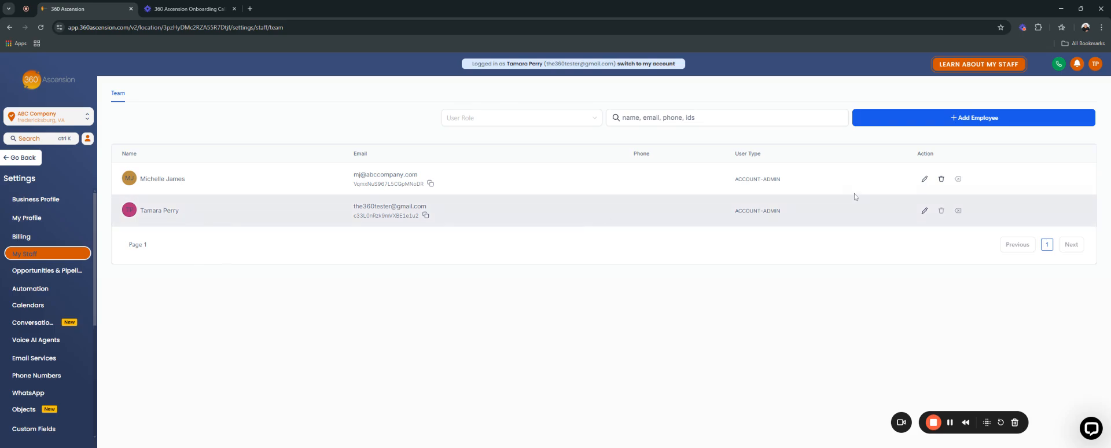
pyautogui.click(925, 211)
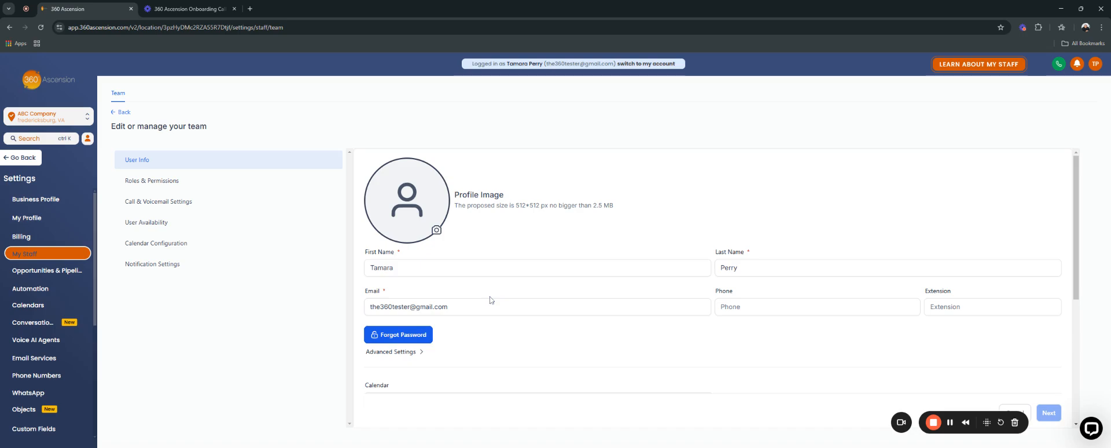
pyautogui.click(176, 203)
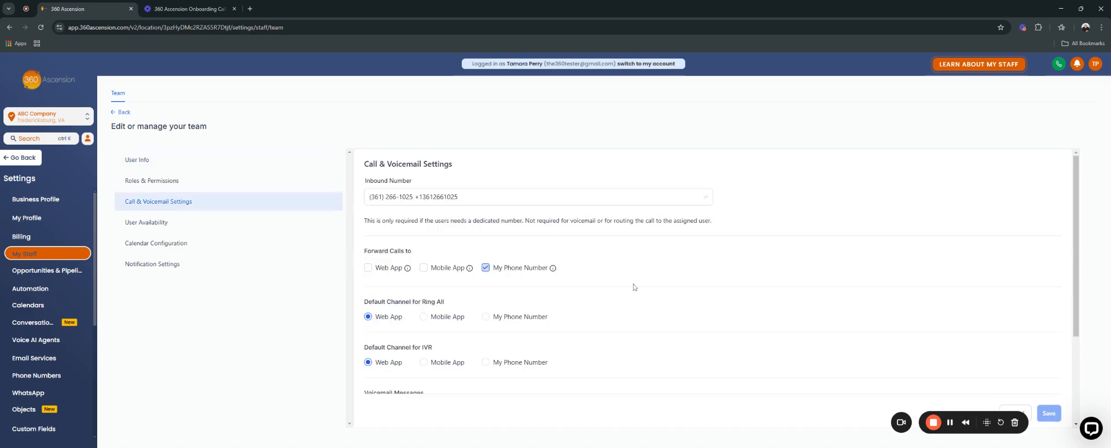
pyautogui.scroll(-2, 633, 286)
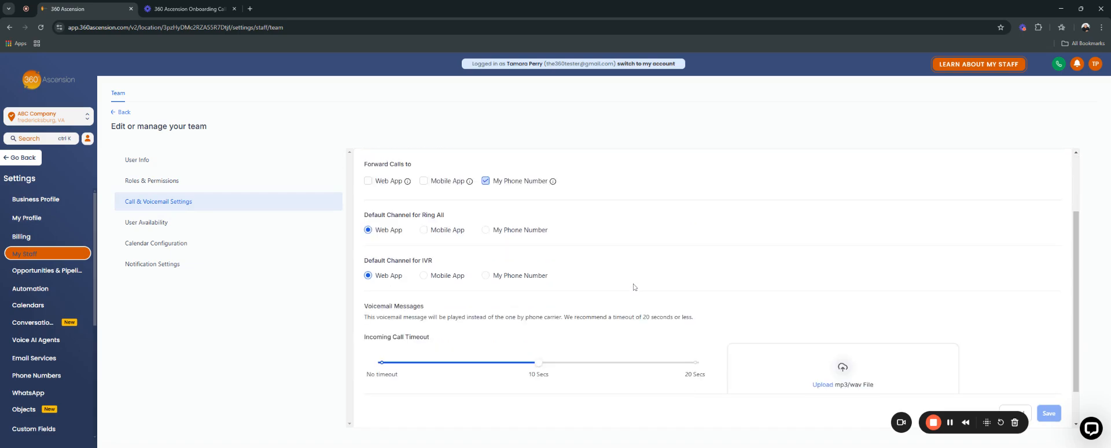
pyautogui.scroll(1, 633, 286)
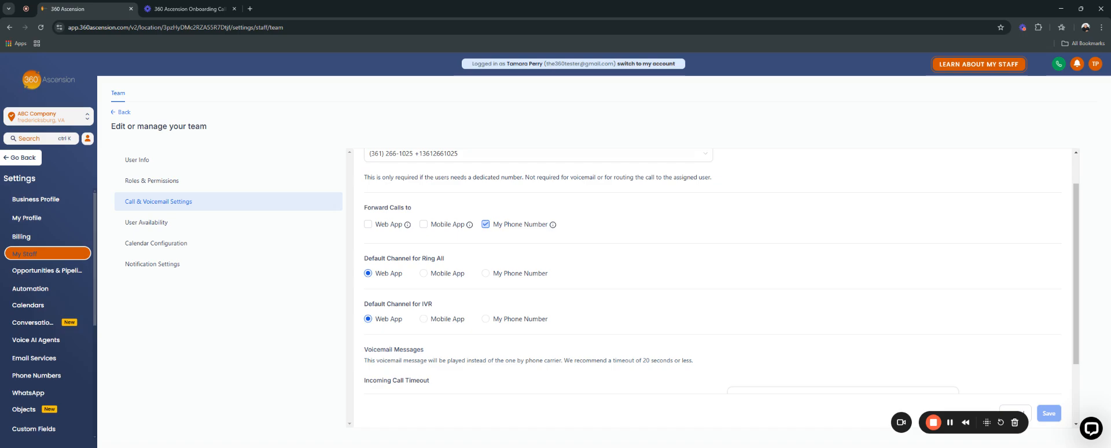
# Step: Set the second staff member's Default Channel for Ring All to Mobile App, save, and return to the team list
pyautogui.click(424, 274)
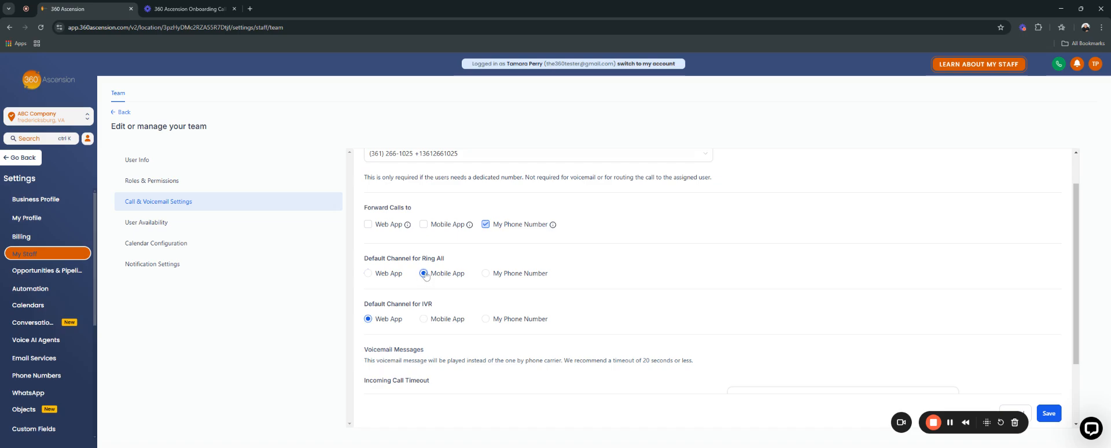
pyautogui.click(486, 276)
pyautogui.click(424, 273)
pyautogui.click(1047, 412)
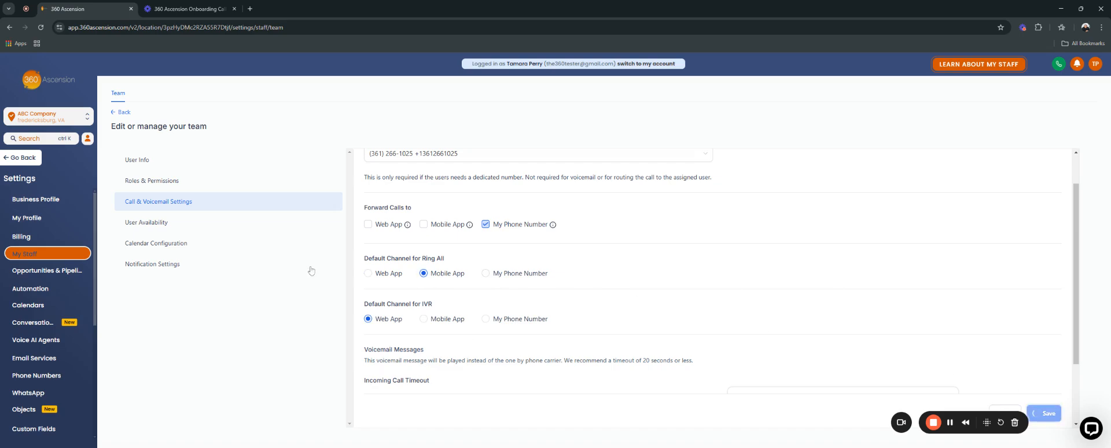
pyautogui.click(122, 112)
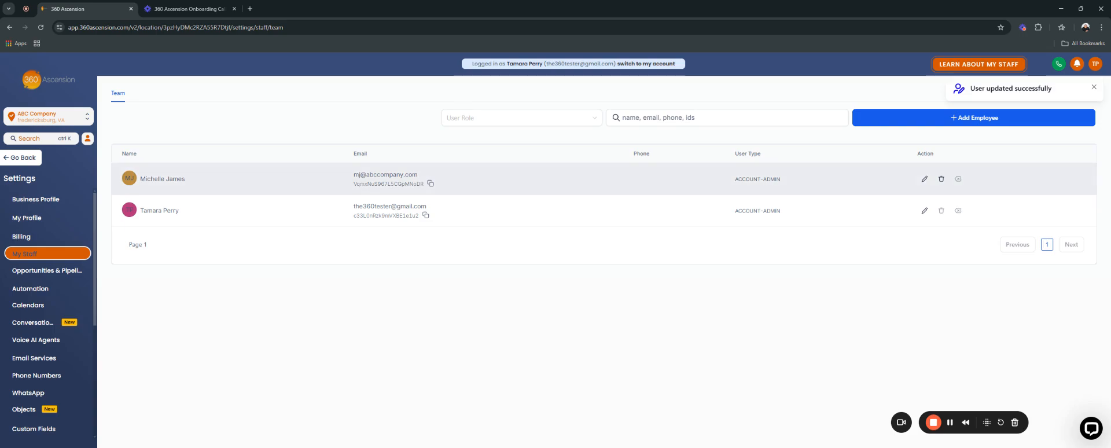
# Step: In the first staff member's Call & Voicemail Settings, try My Phone Number as the Ring All default channel and switch back to Web App
pyautogui.click(925, 179)
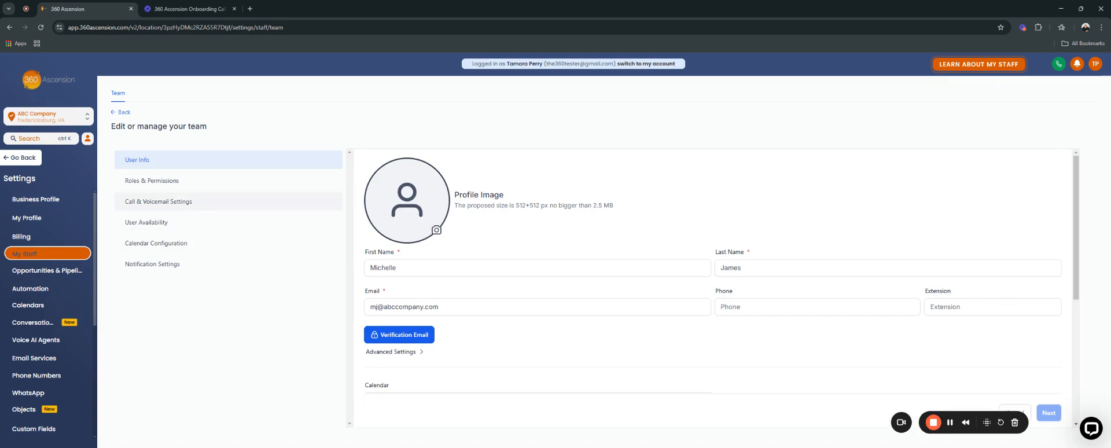
pyautogui.click(166, 201)
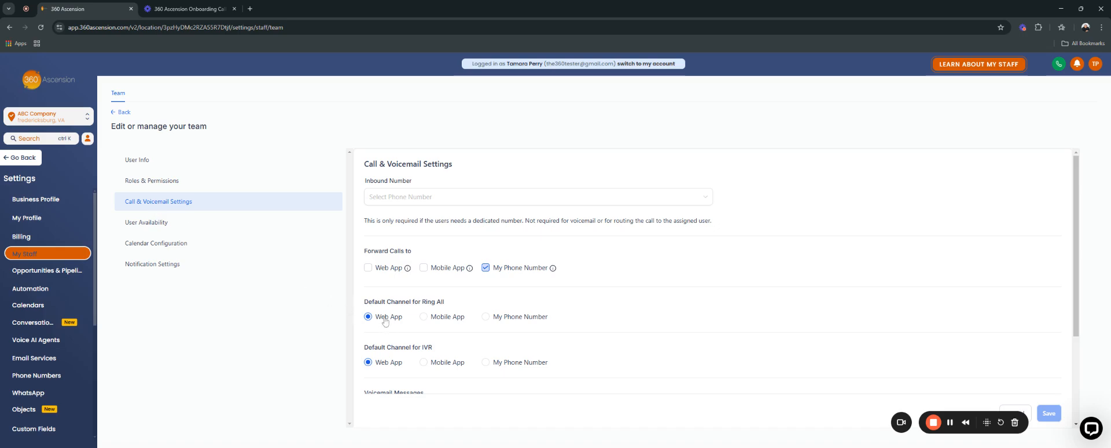
pyautogui.click(486, 317)
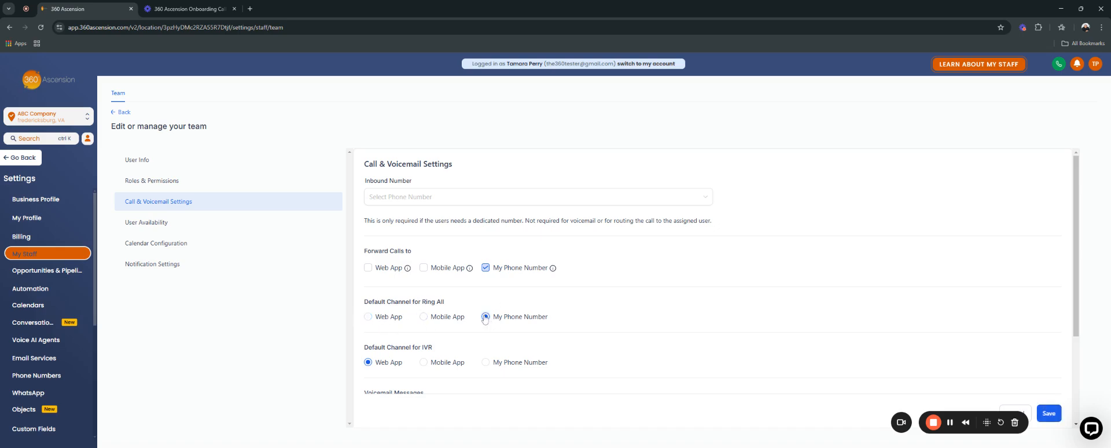
pyautogui.click(367, 318)
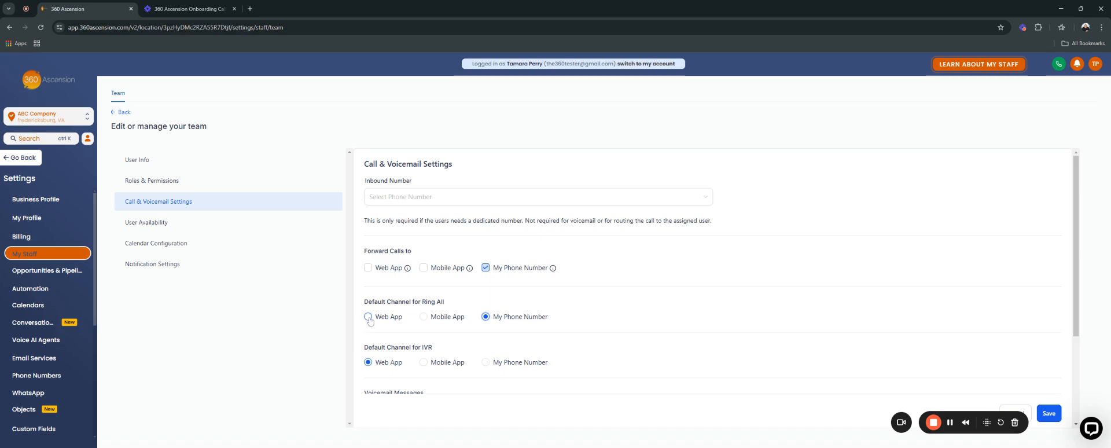
pyautogui.scroll(-3, 1036, 394)
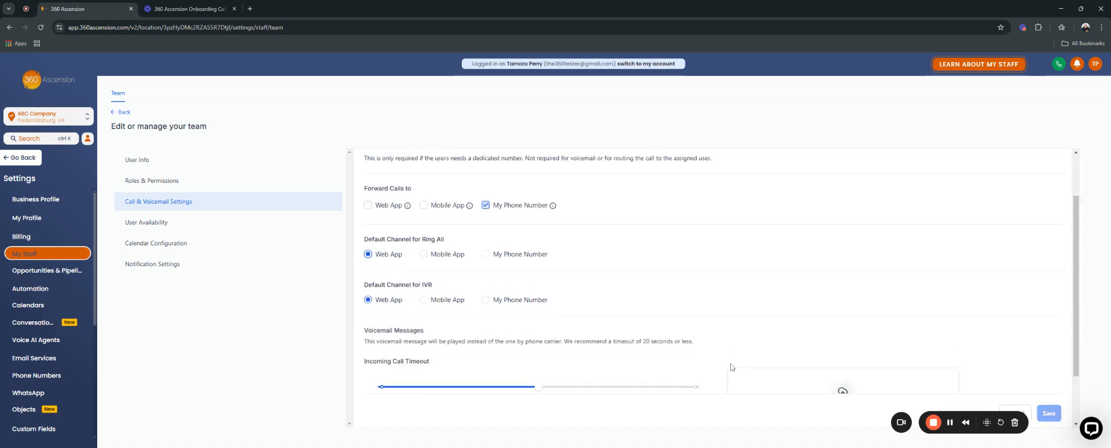